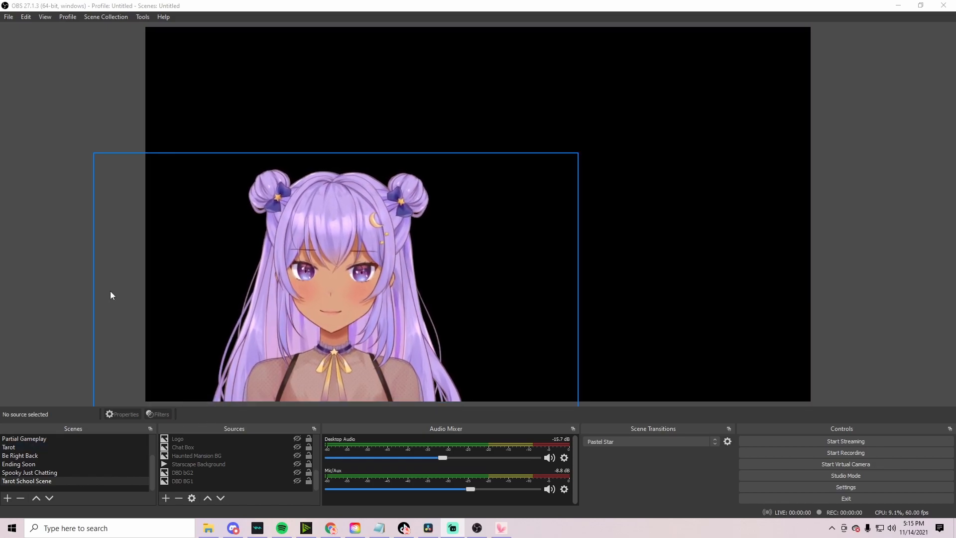
In OBS settings, keep mp4 as the recording format, then view the Video settings page
left_click(9, 17)
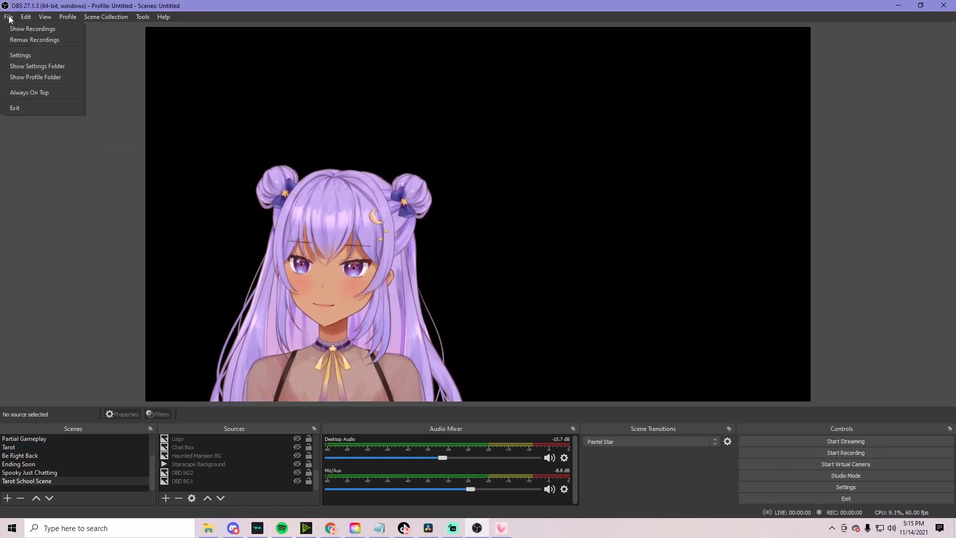
left_click(24, 57)
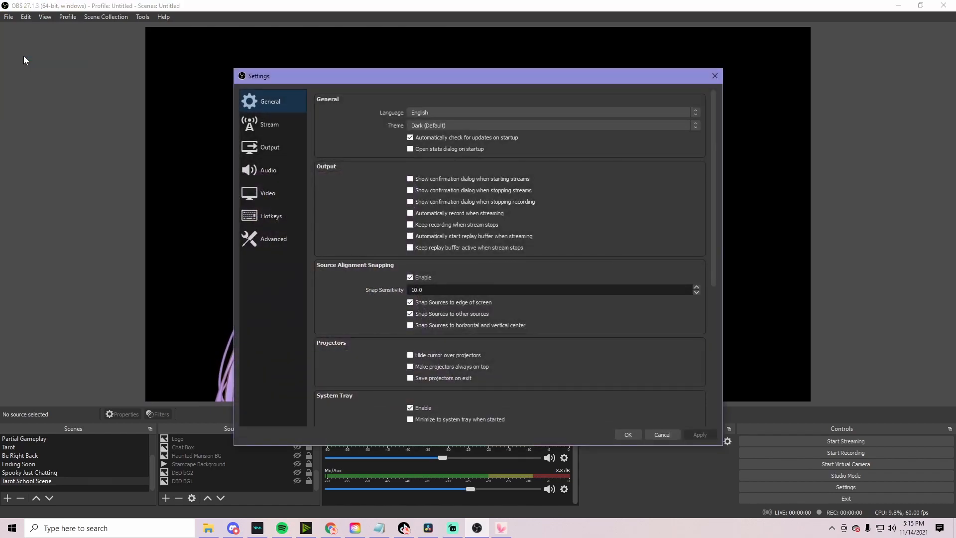
left_click(287, 147)
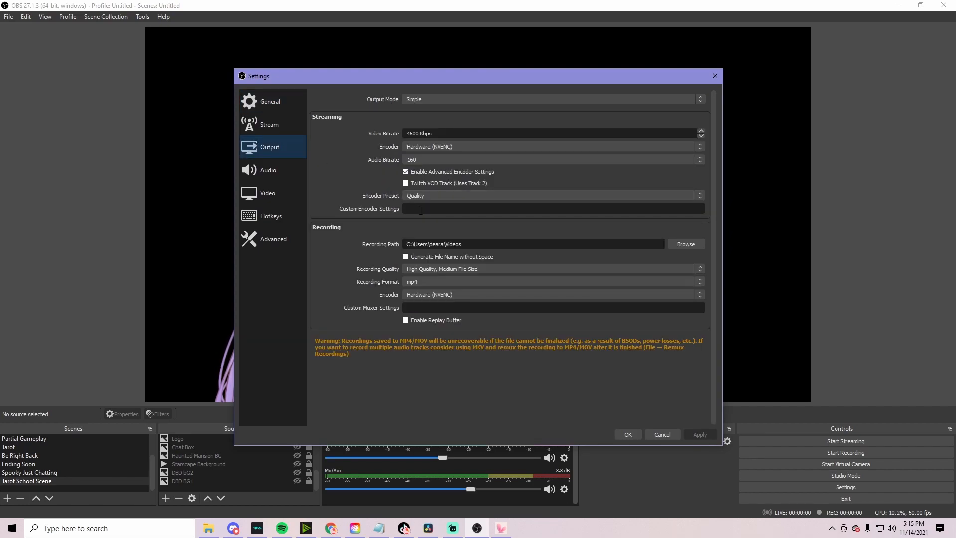
left_click(440, 282)
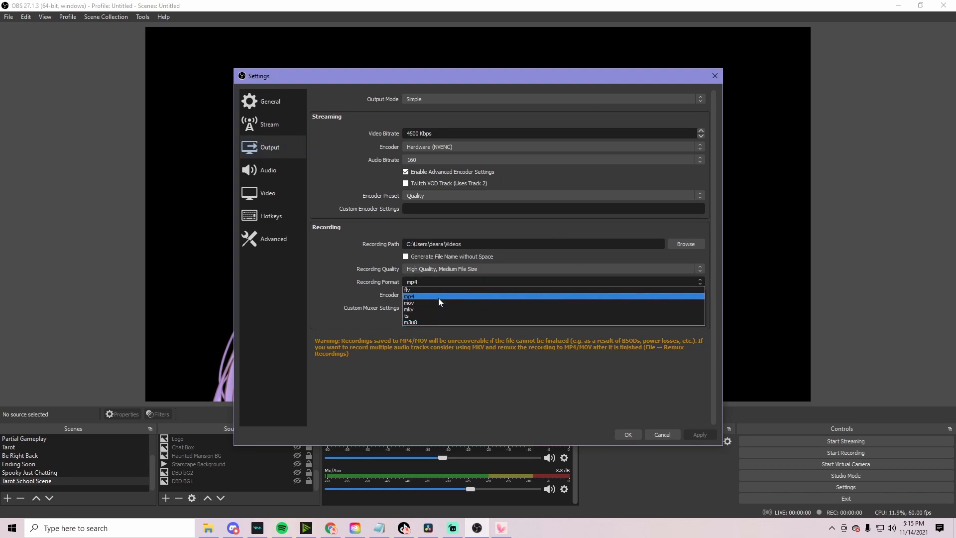
left_click(439, 296)
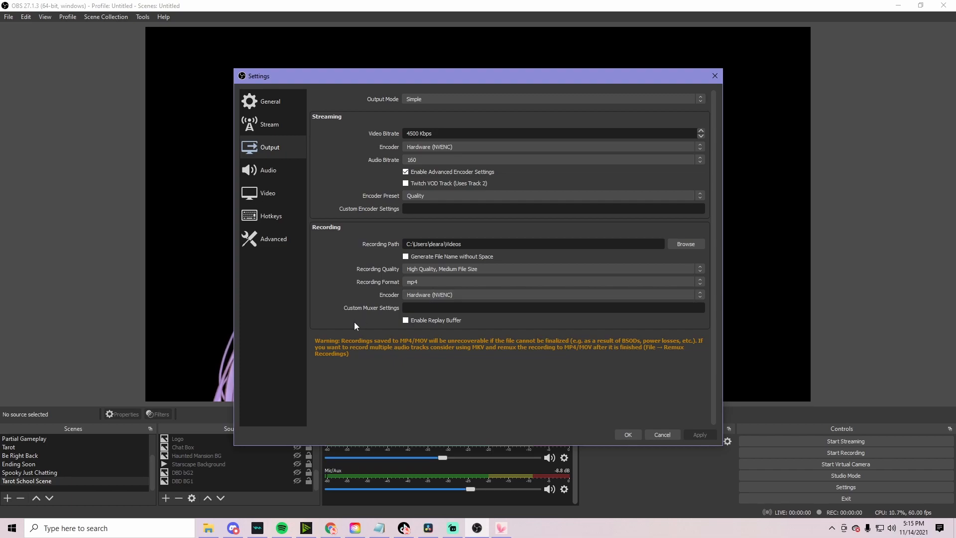
left_click(274, 196)
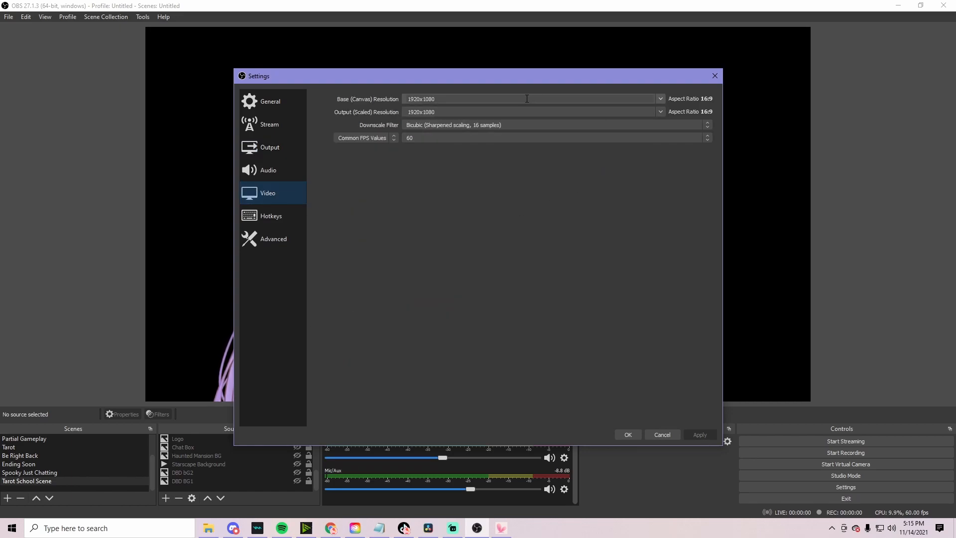
Set the OBS canvas to vertical 1080x1920, keep 60 FPS, and save
left_click(660, 99)
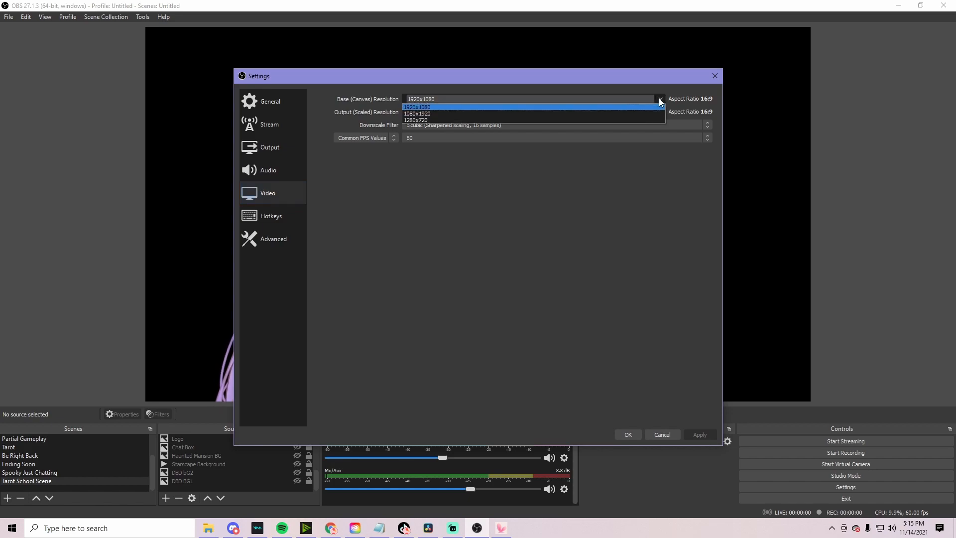
left_click(557, 113)
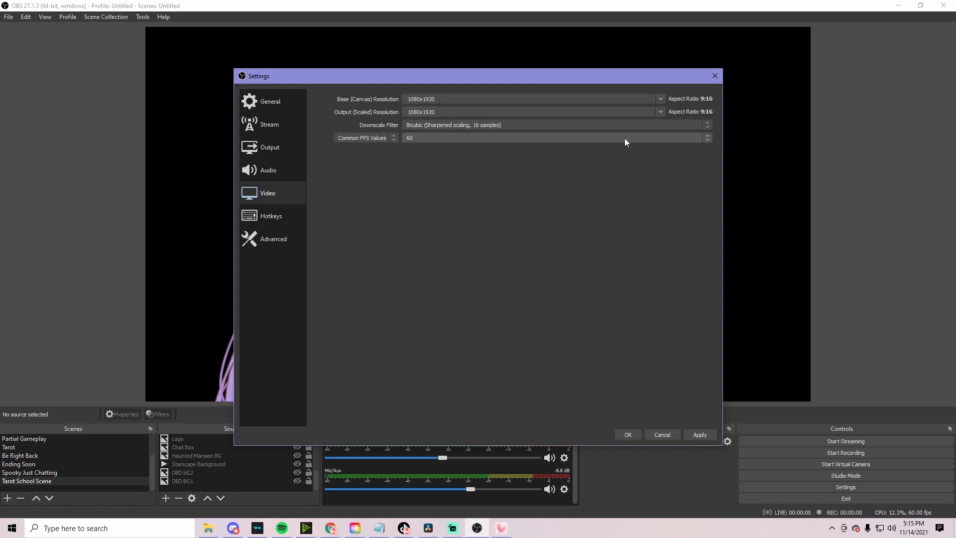
left_click(561, 140)
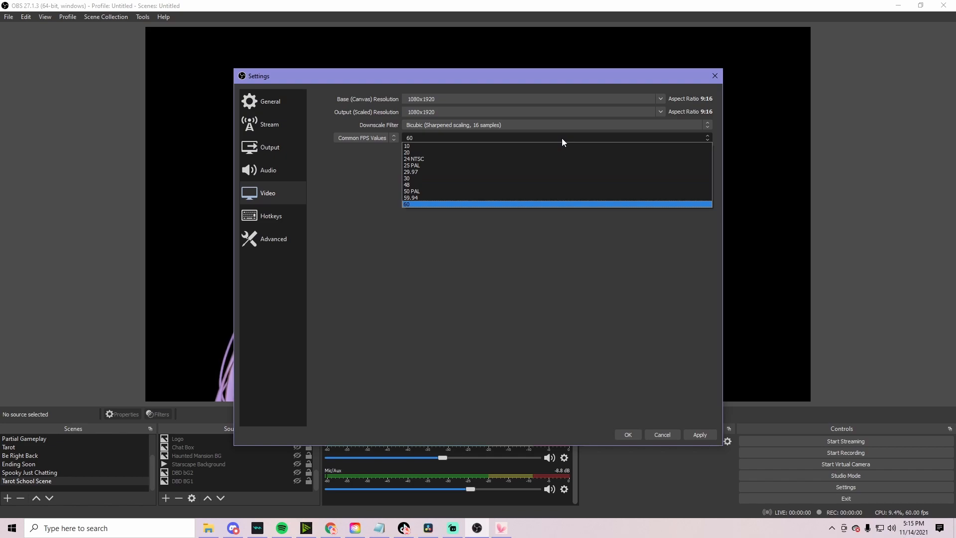
left_click(561, 139)
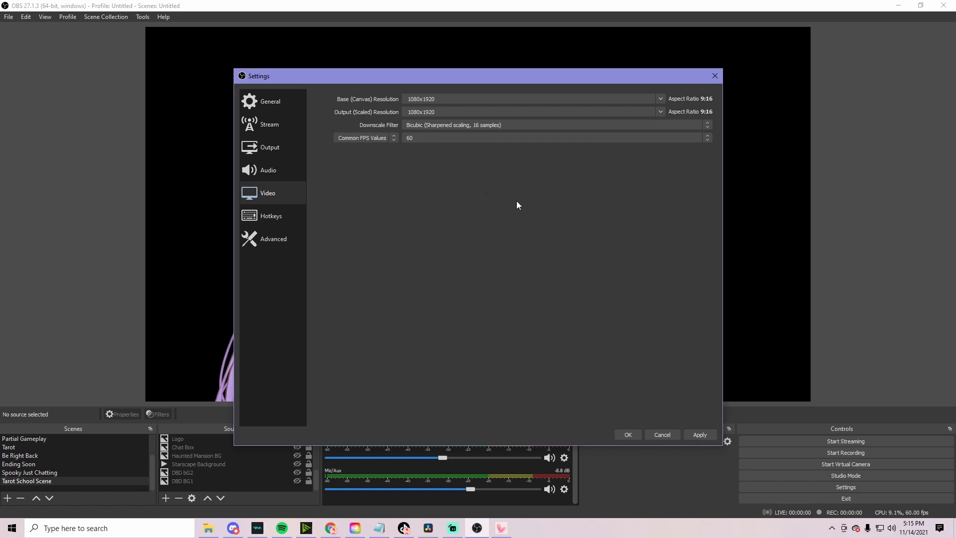
left_click(628, 435)
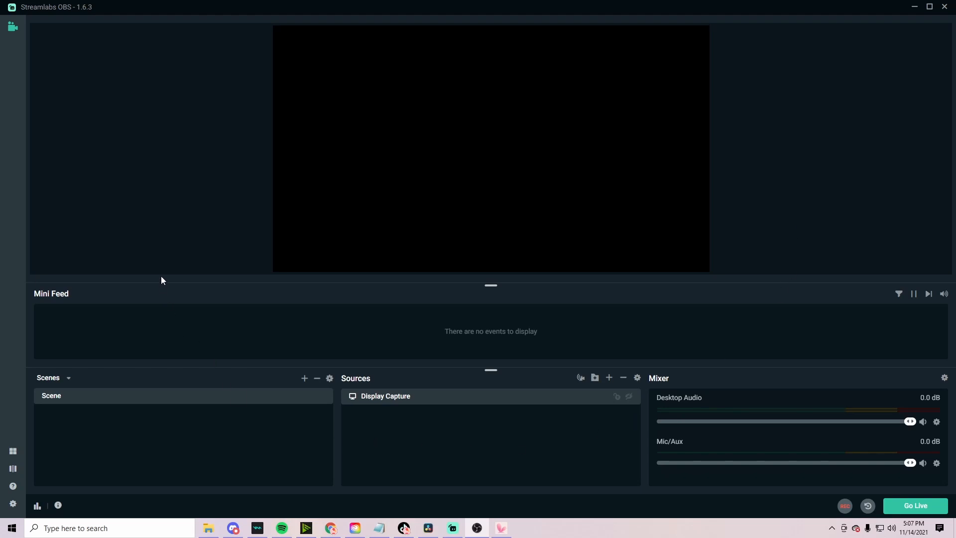
Change the Streamlabs recording format from flv to mp4 under Output > Recording
left_click(13, 504)
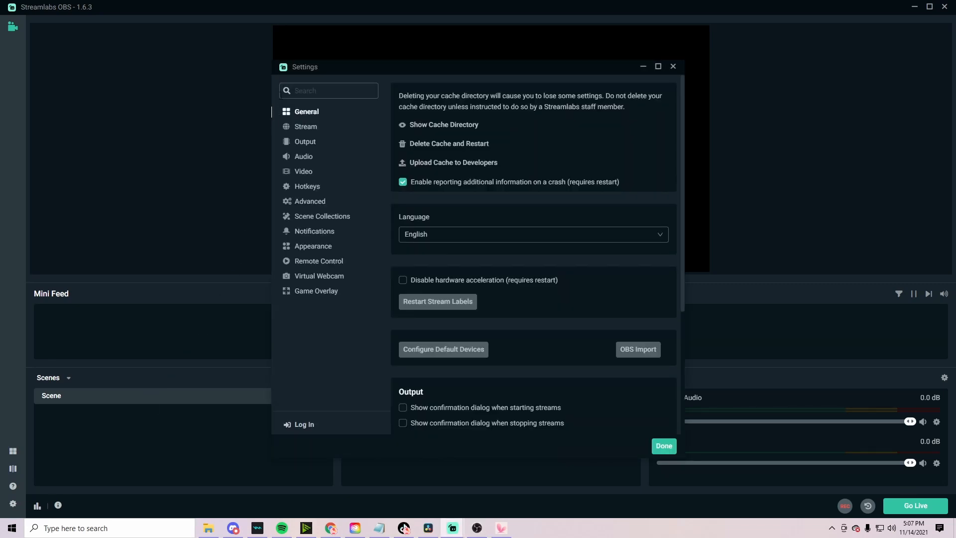
left_click(309, 144)
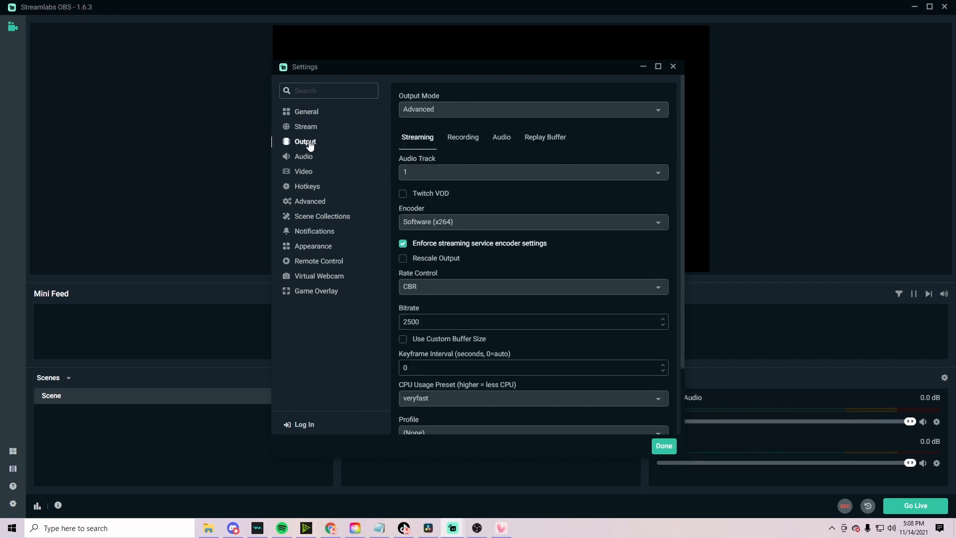
left_click(471, 143)
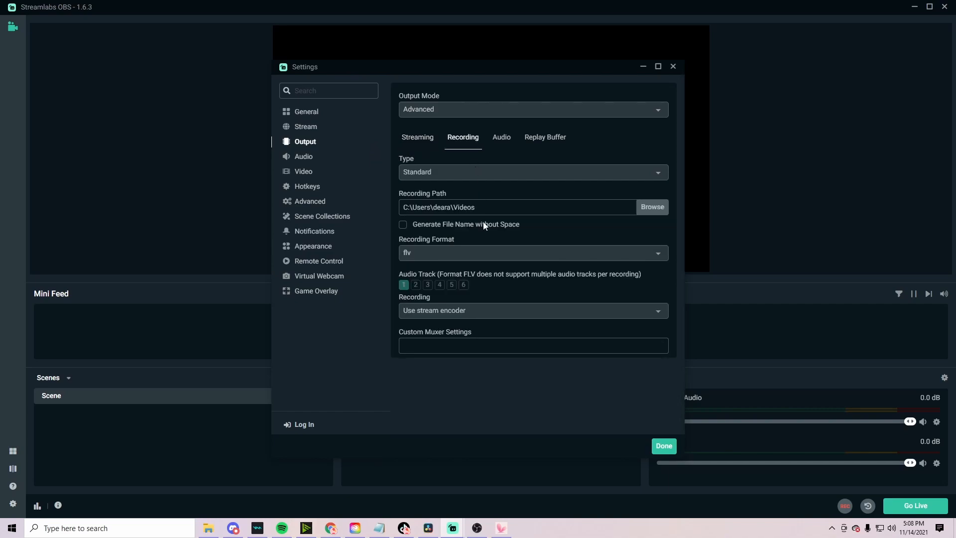
left_click(659, 255)
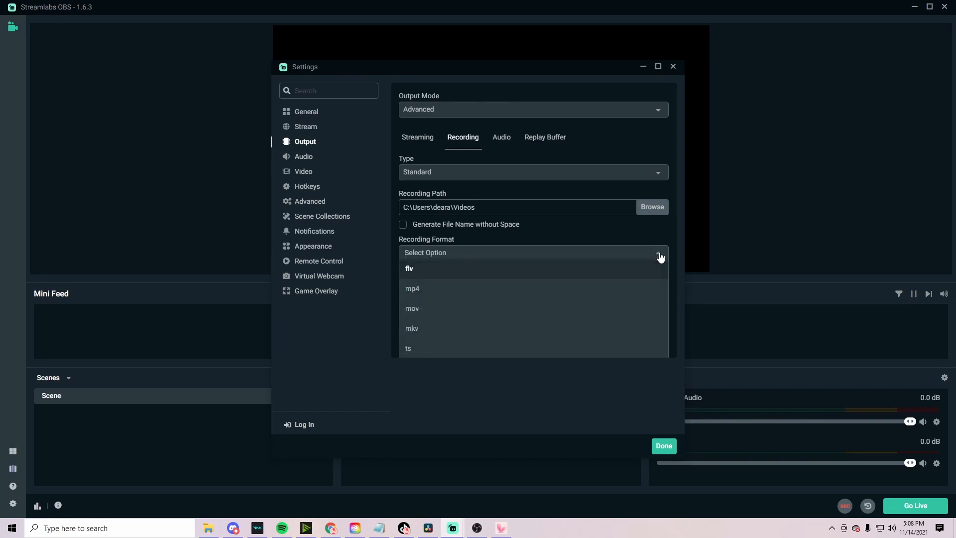
left_click(421, 293)
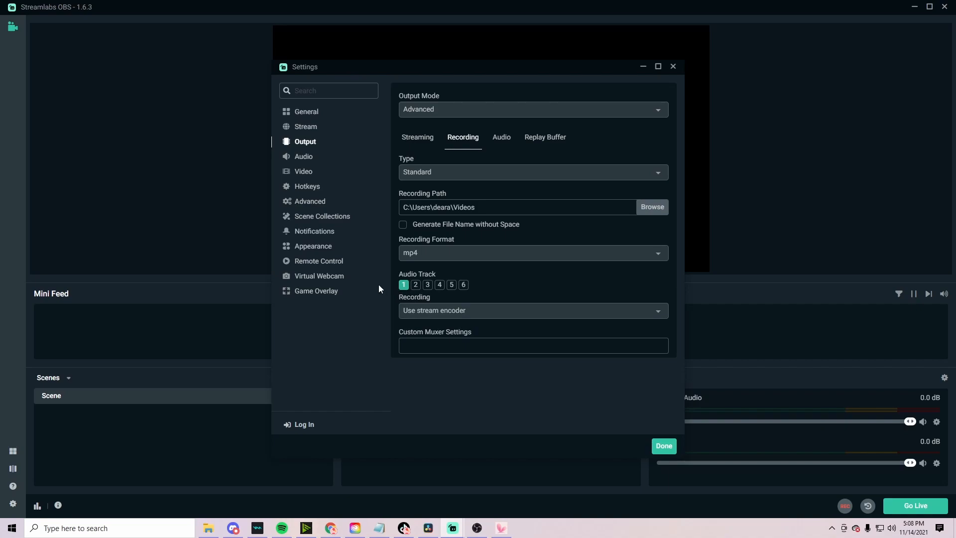
Set Streamlabs base and output resolutions to 1080x1920 and close Settings with Done
left_click(306, 172)
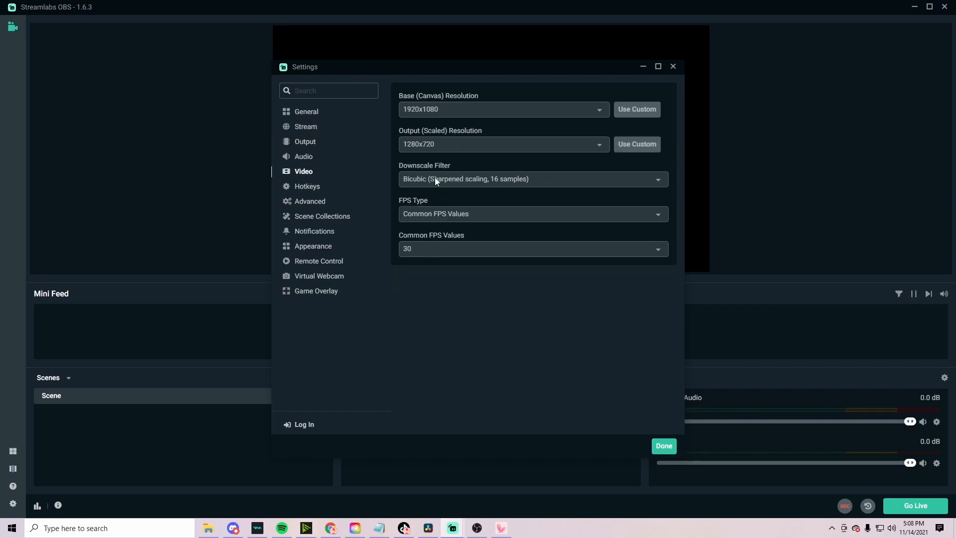
left_click(601, 114)
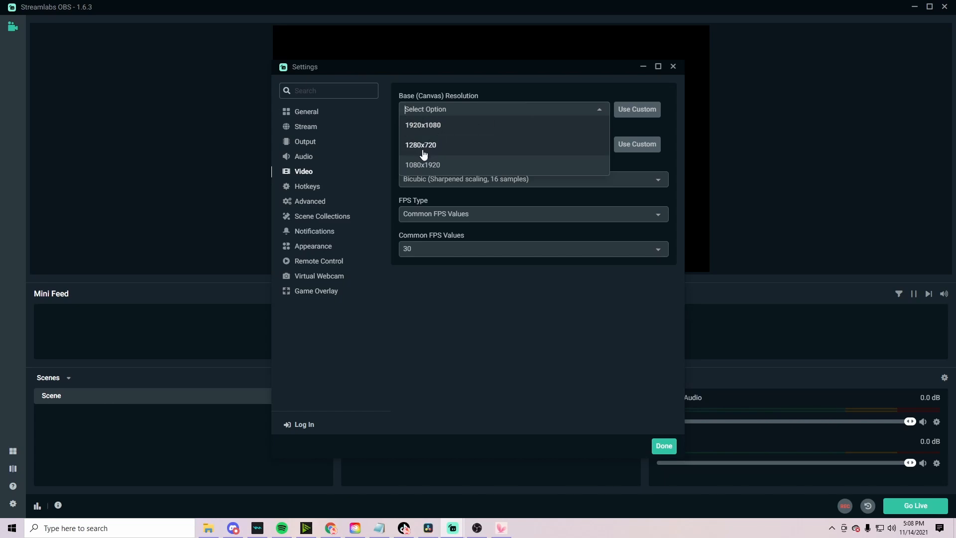
left_click(418, 166)
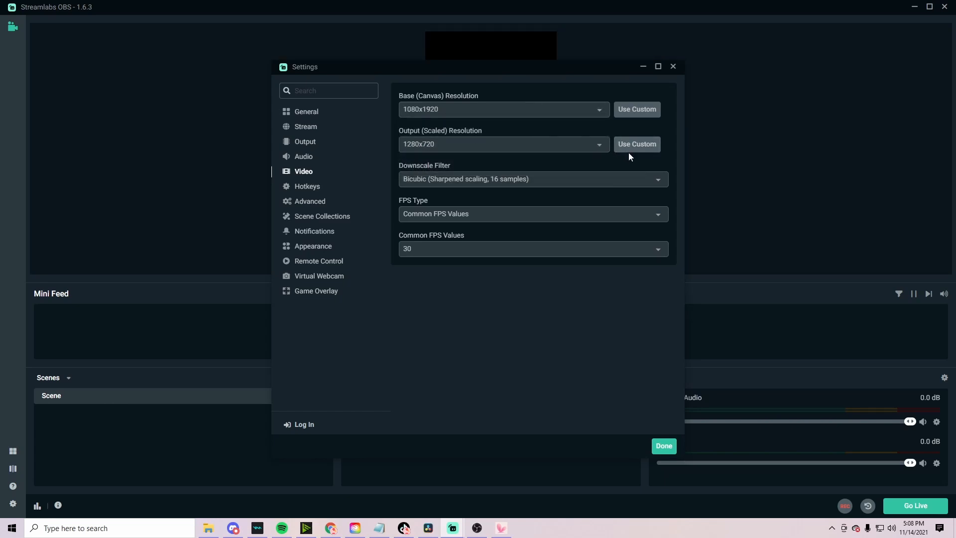
left_click(600, 145)
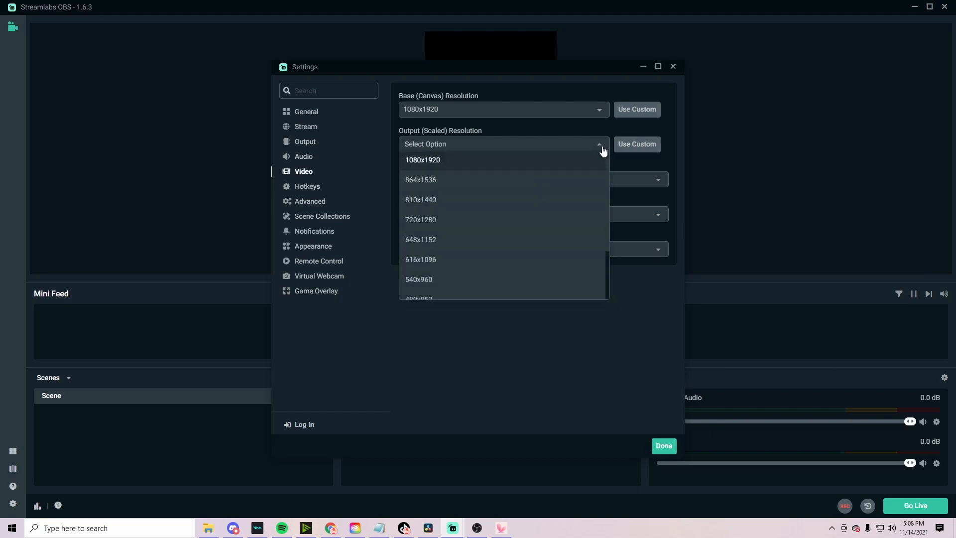
left_click(536, 160)
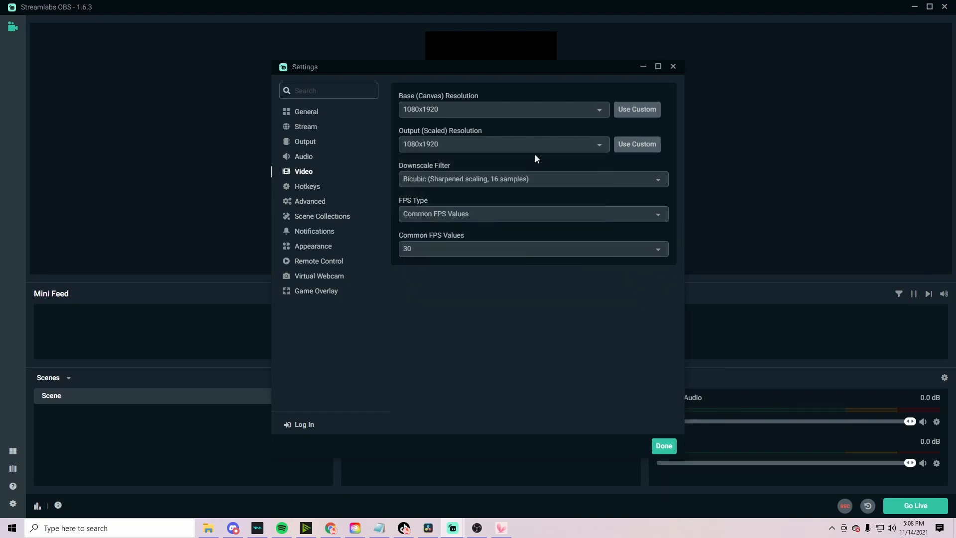
left_click(664, 446)
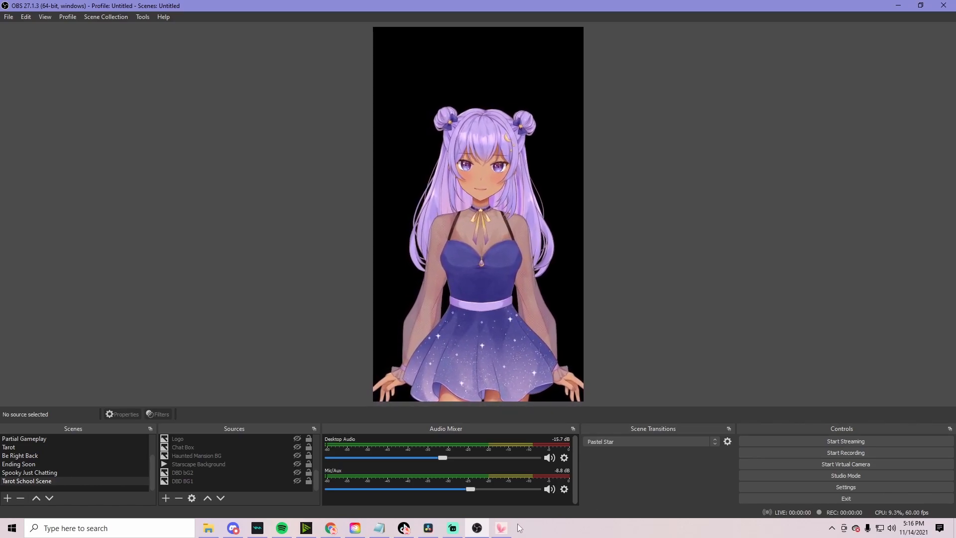
Adjust the avatar's zoom in the avatar app and make the DBD BG1 source visible
left_click(503, 234)
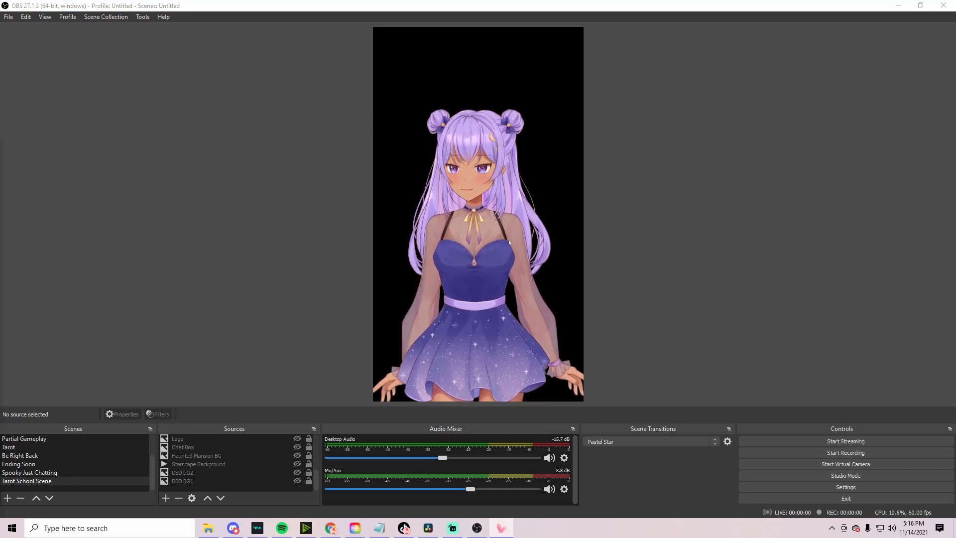
scroll(503, 234, "down", 2)
scroll(503, 234, "up", 2)
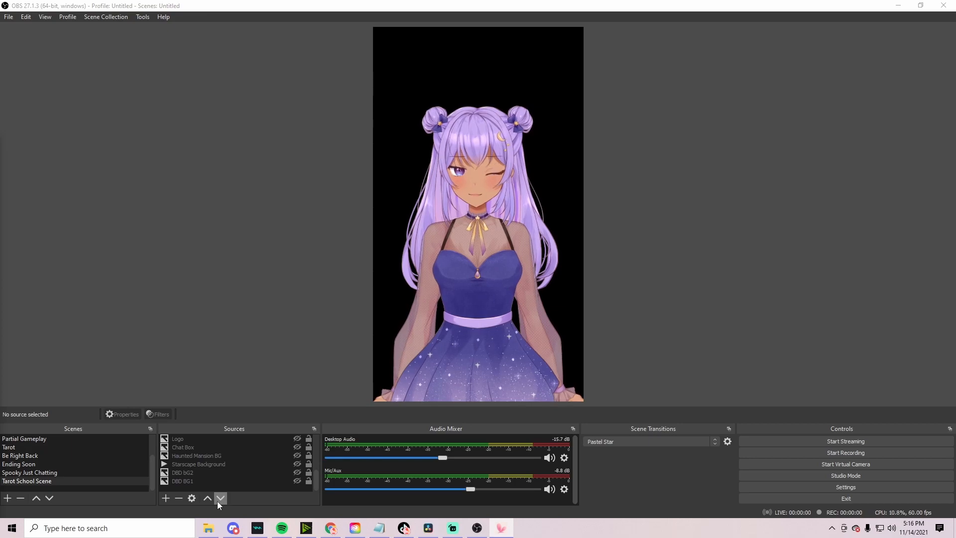
left_click(297, 481)
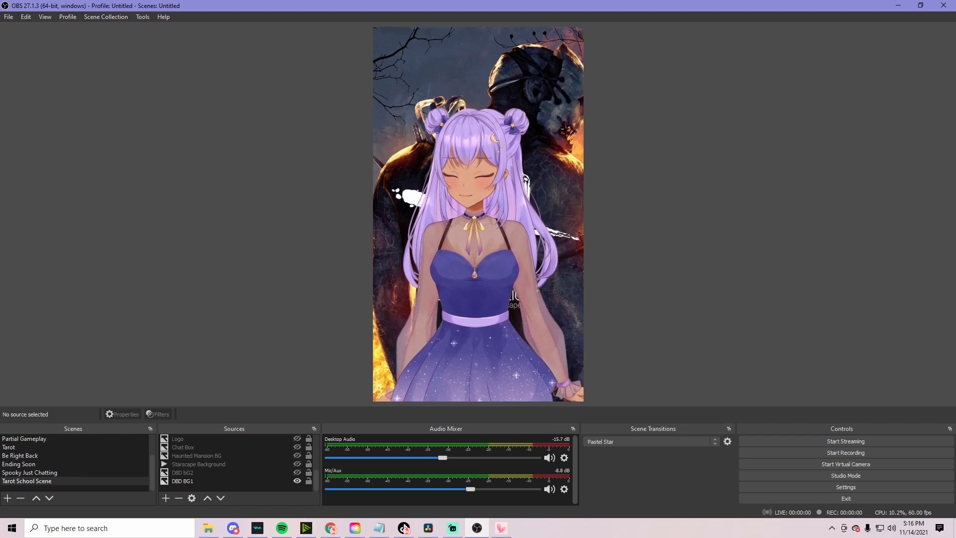
Switch from OBS Studio to another program with Alt+Tab
key("alt+Tab")
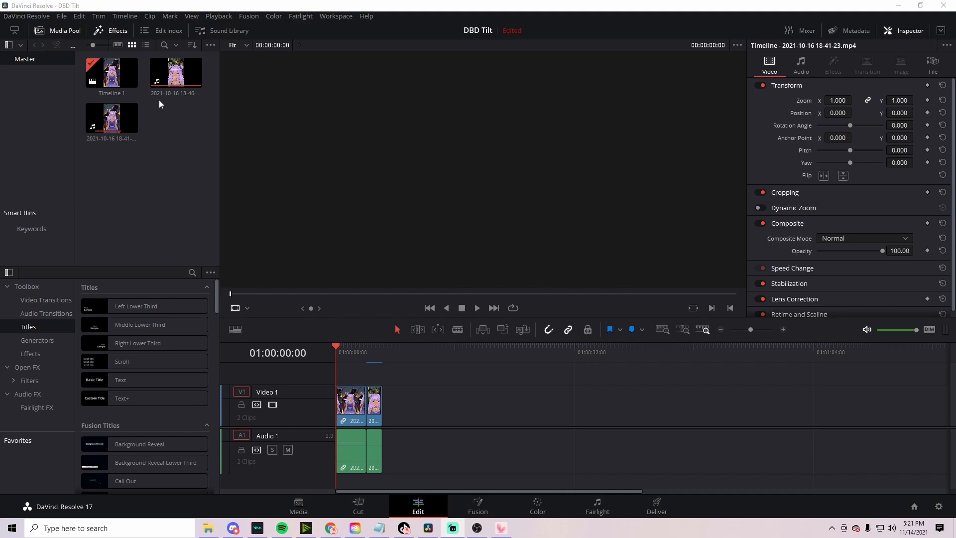
Preview the second clip, try dragging it onto the timeline, then undo the addition
left_click(162, 77)
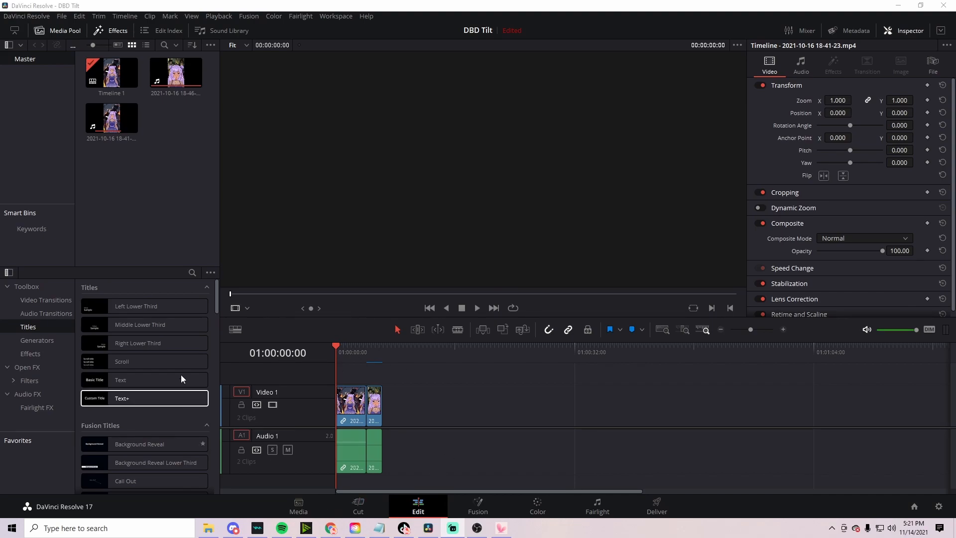
left_click_drag(110, 122, 383, 422)
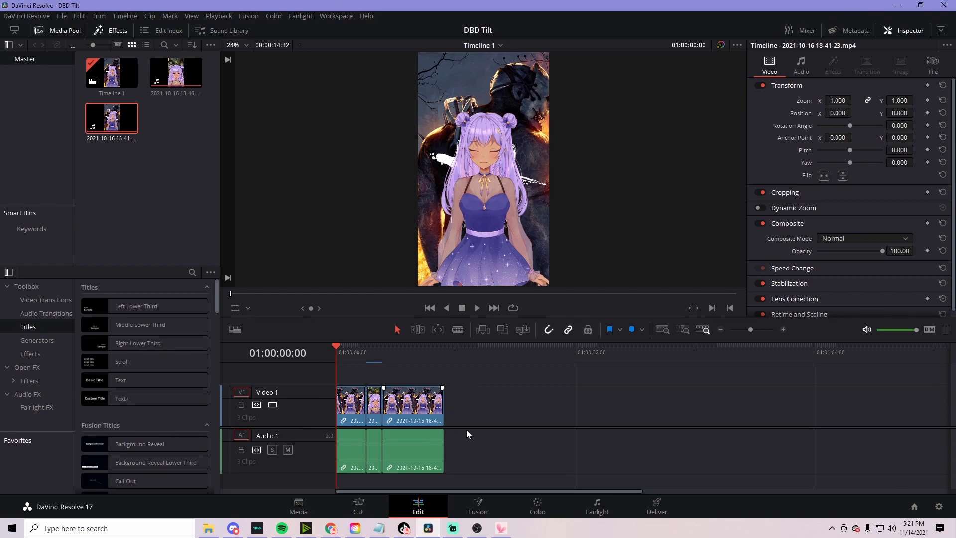
key("ctrl+z")
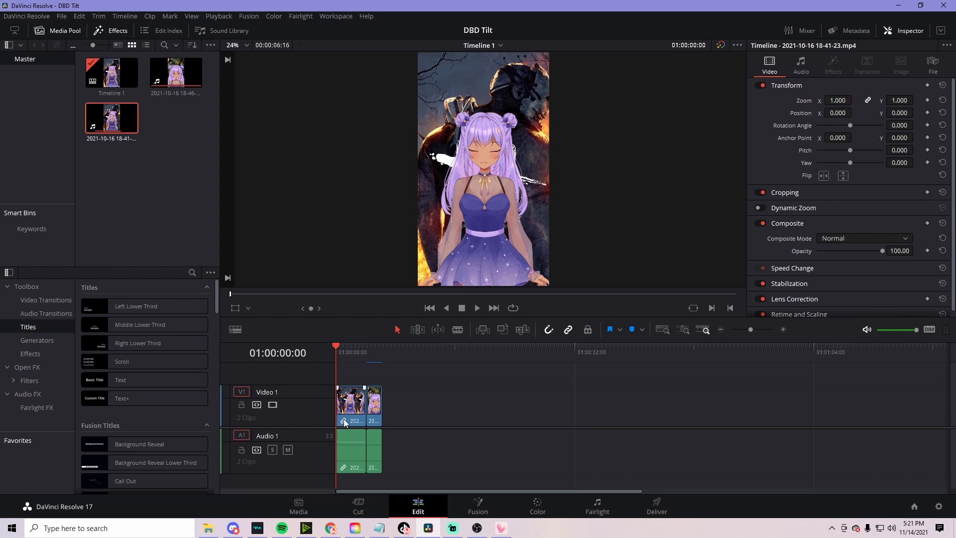
Play back the timeline and add Marker 1 at 01:00:02:00
left_click(477, 308)
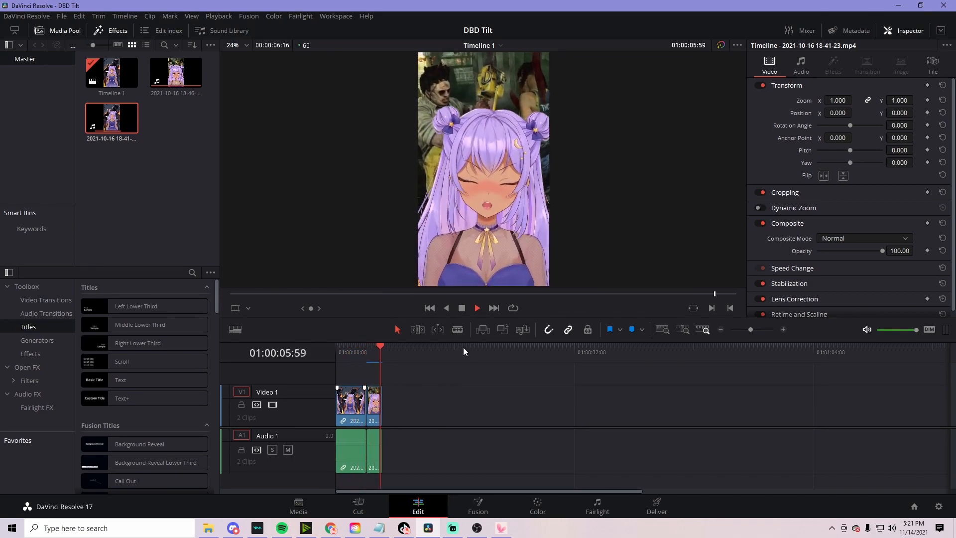
left_click_drag(385, 347, 317, 354)
left_click(476, 308)
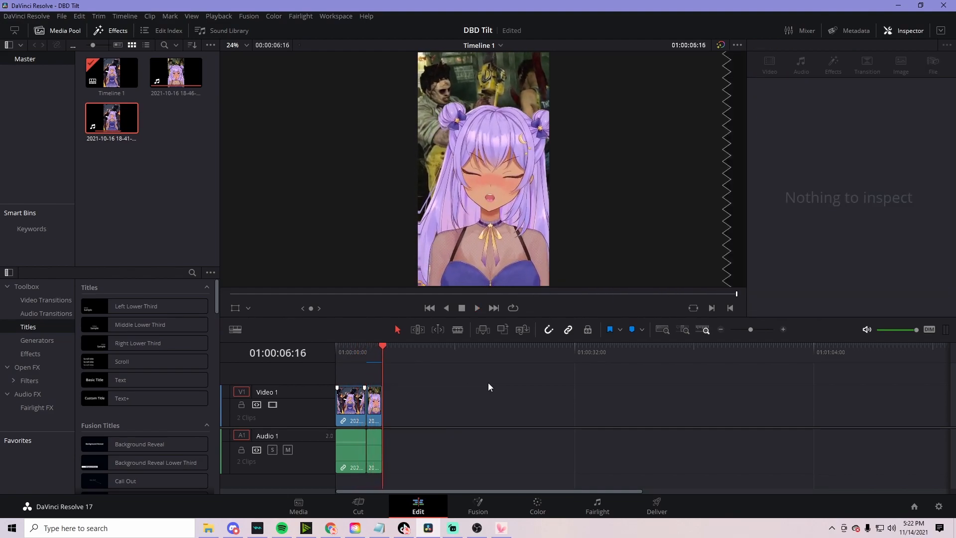
left_click_drag(384, 345, 336, 347)
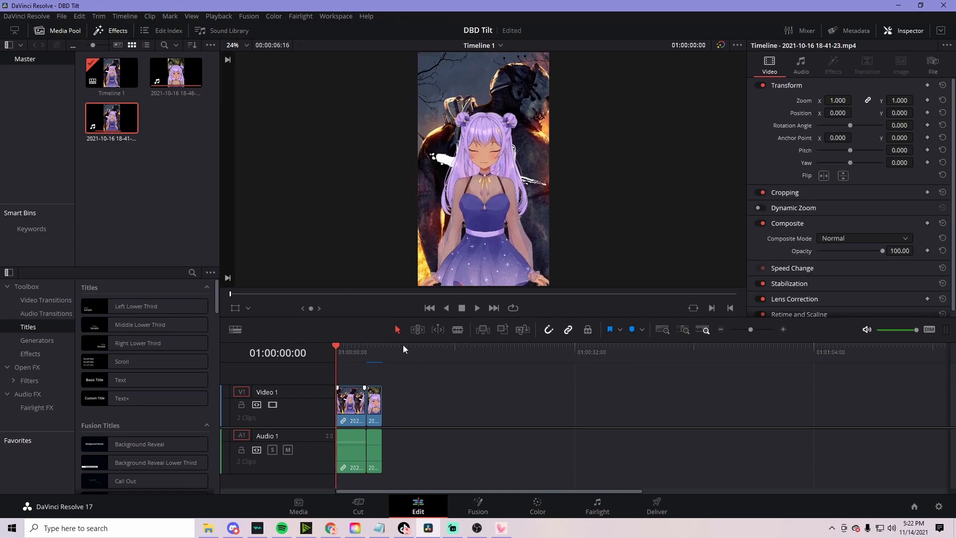
left_click(476, 307)
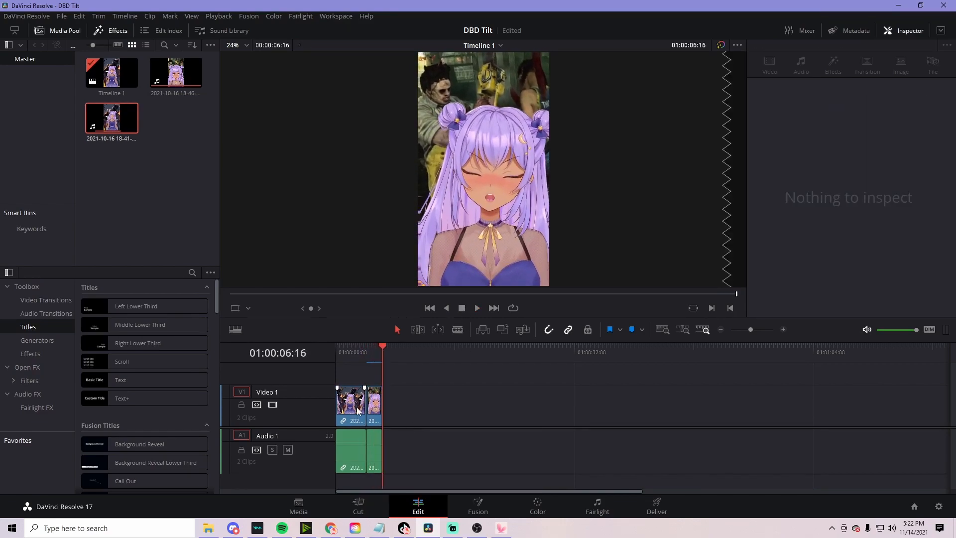
left_click_drag(381, 347, 350, 354)
left_click(632, 330)
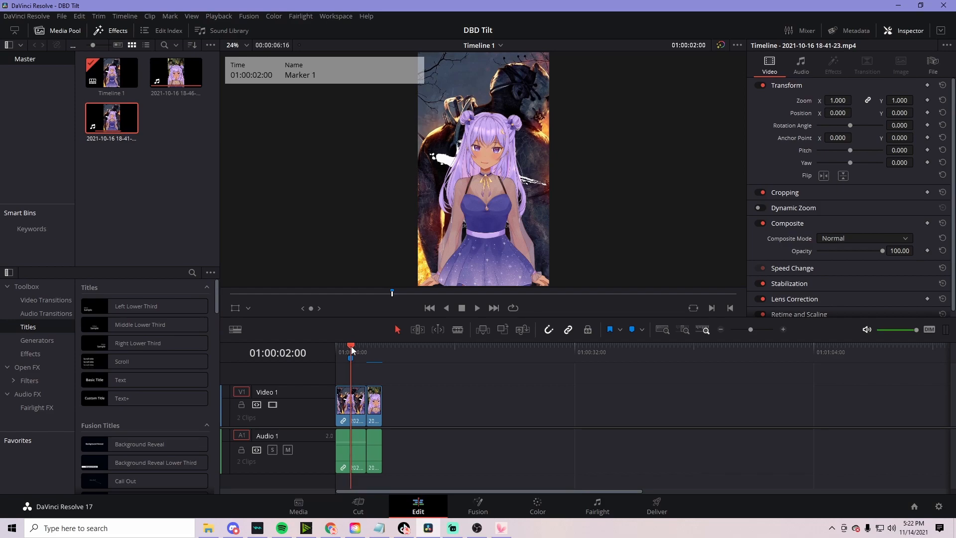
Play on from Marker 1 and add Marker 2 at 01:00:03:10
left_click(477, 308)
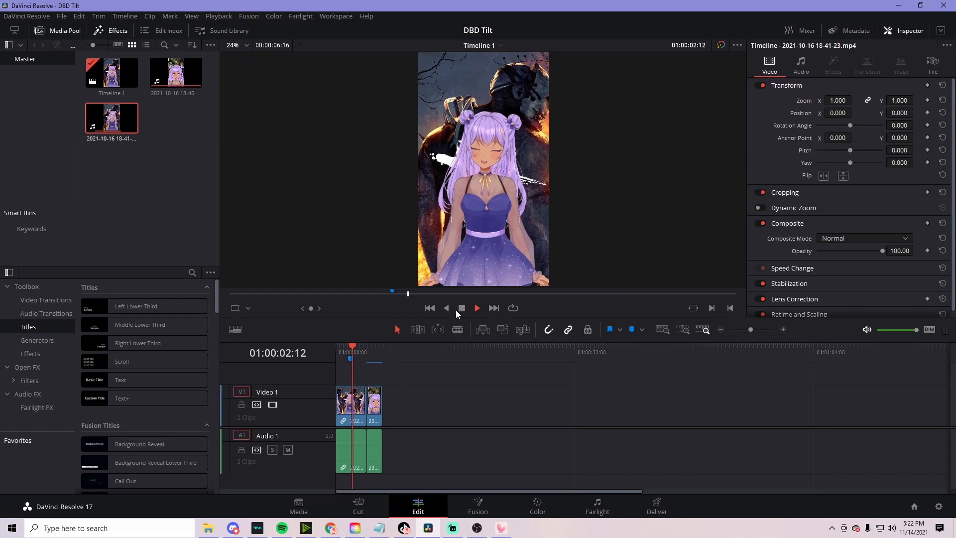
left_click(461, 308)
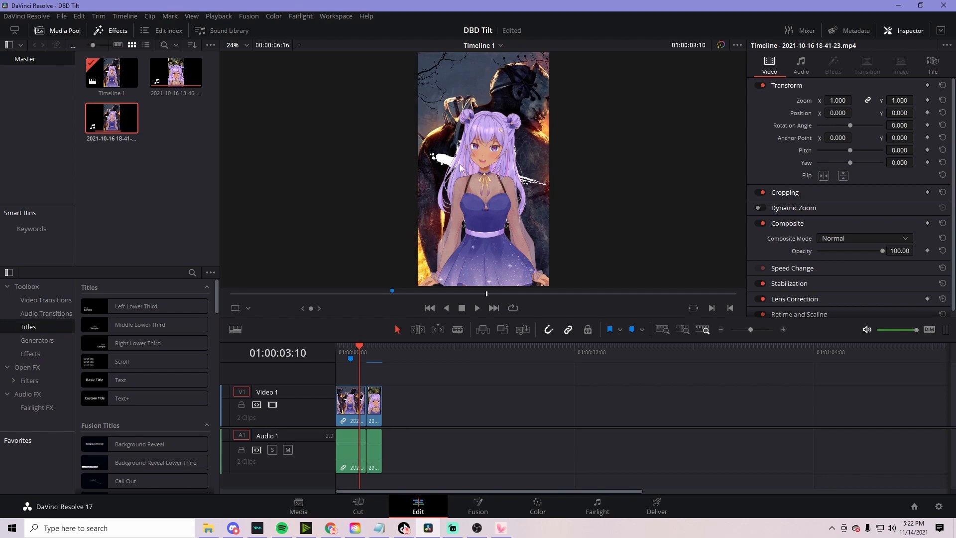
left_click(633, 330)
Blade at both markers, ripple delete the piece, play it, then undo both edits
left_click(457, 329)
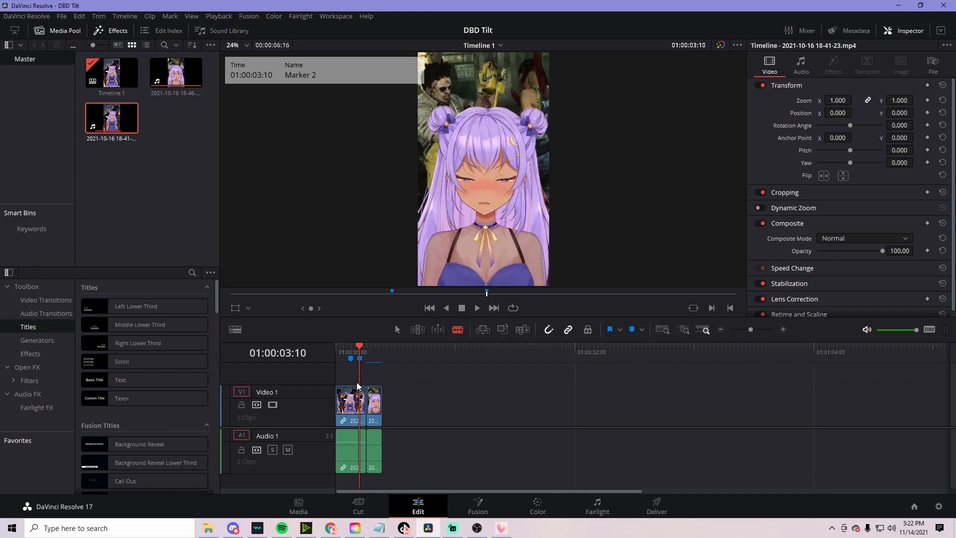
left_click(359, 398)
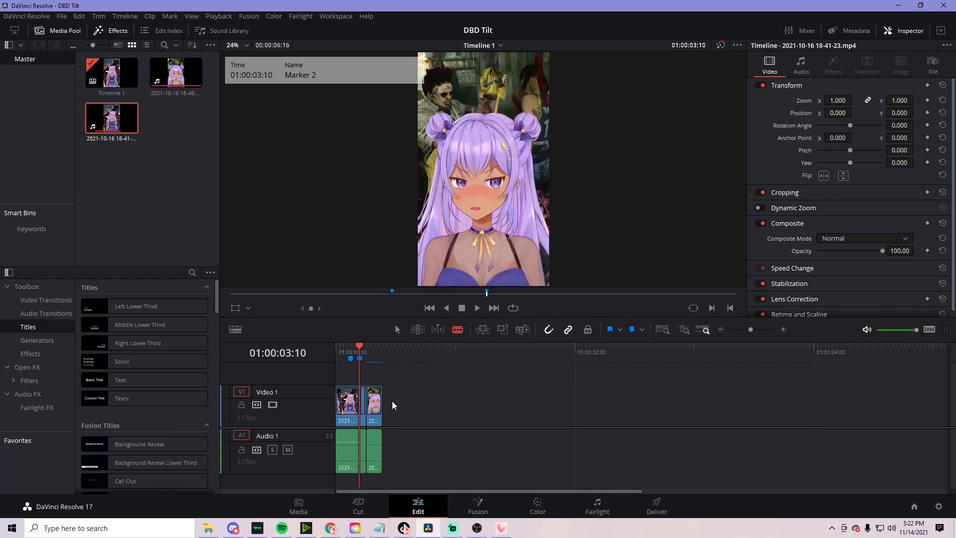
left_click(351, 393)
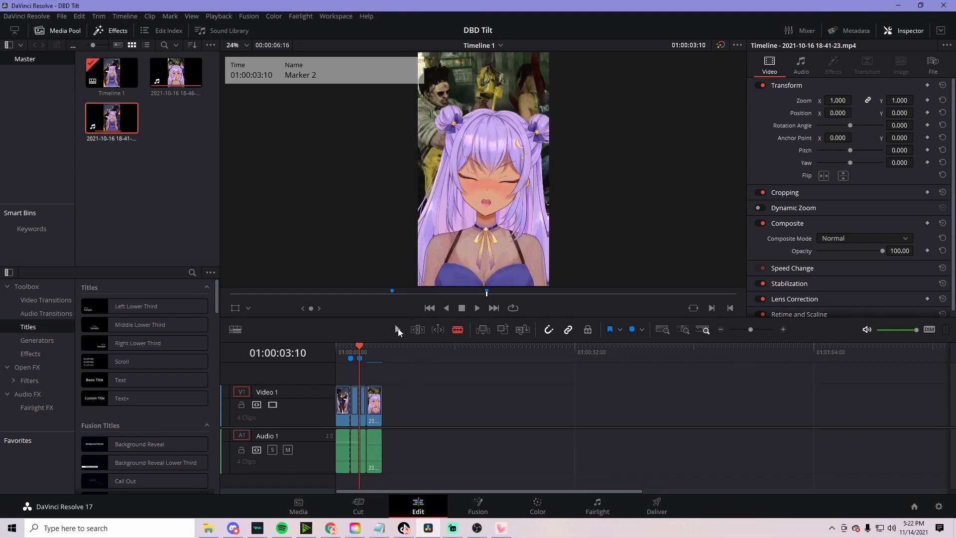
left_click(354, 409)
key("Delete")
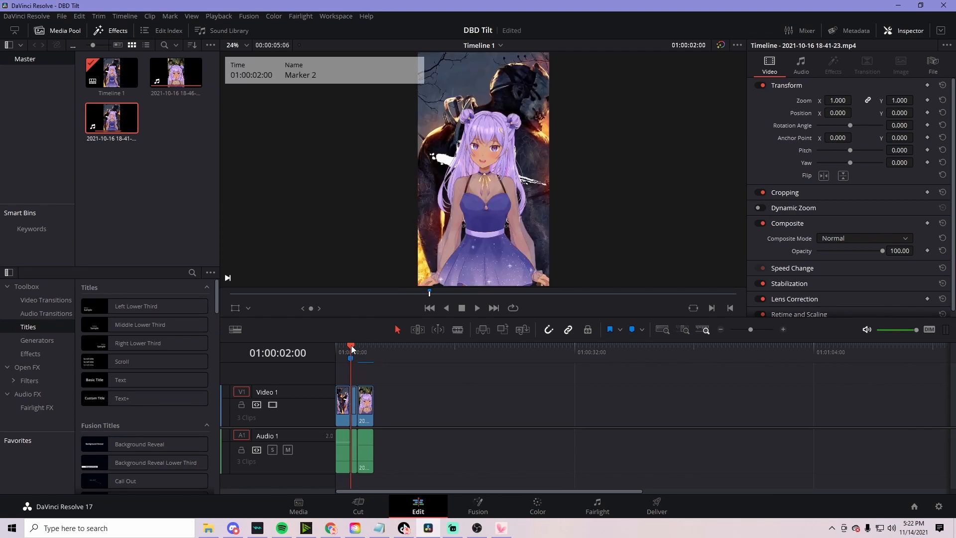
key("Home")
left_click(477, 308)
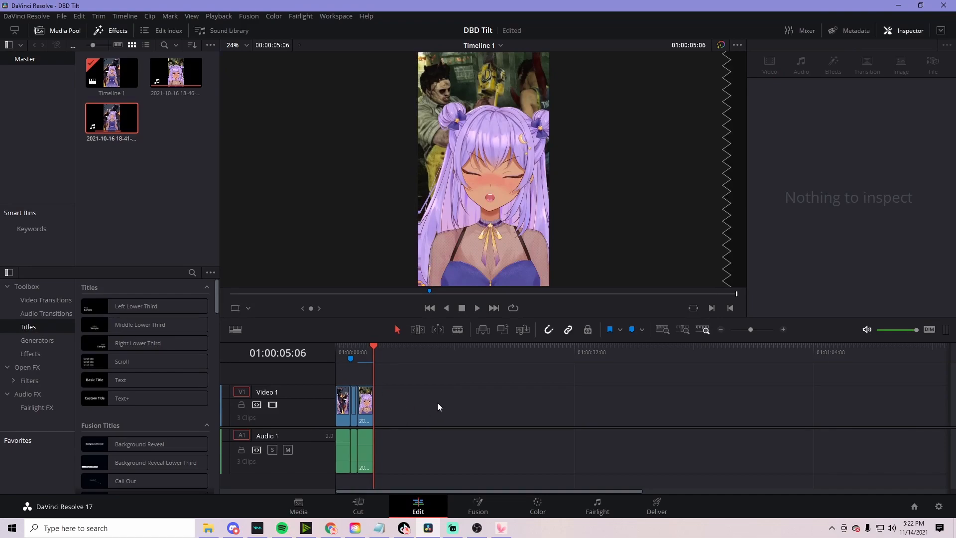
key("ctrl+z")
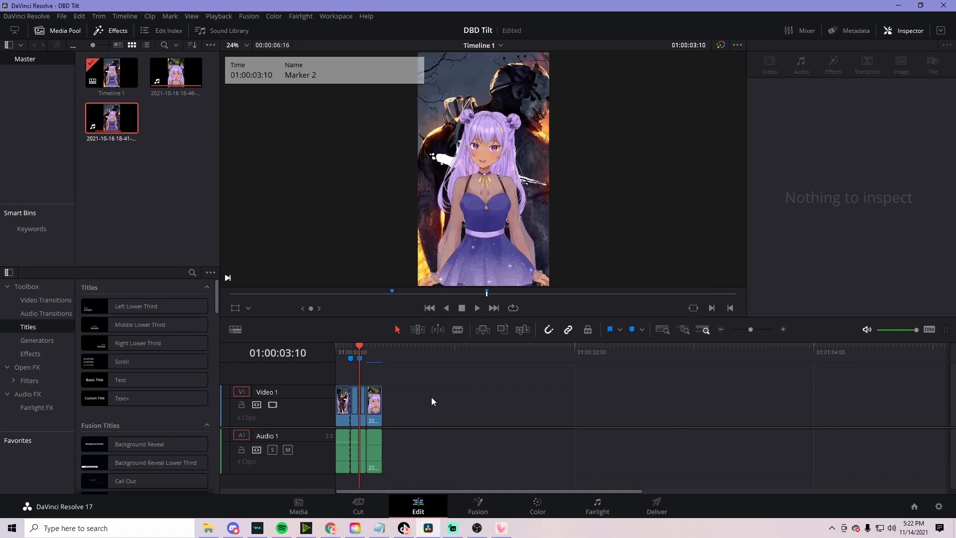
key("ctrl+z")
key("ctrl+z")
key("ctrl+z")
key("ctrl+z")
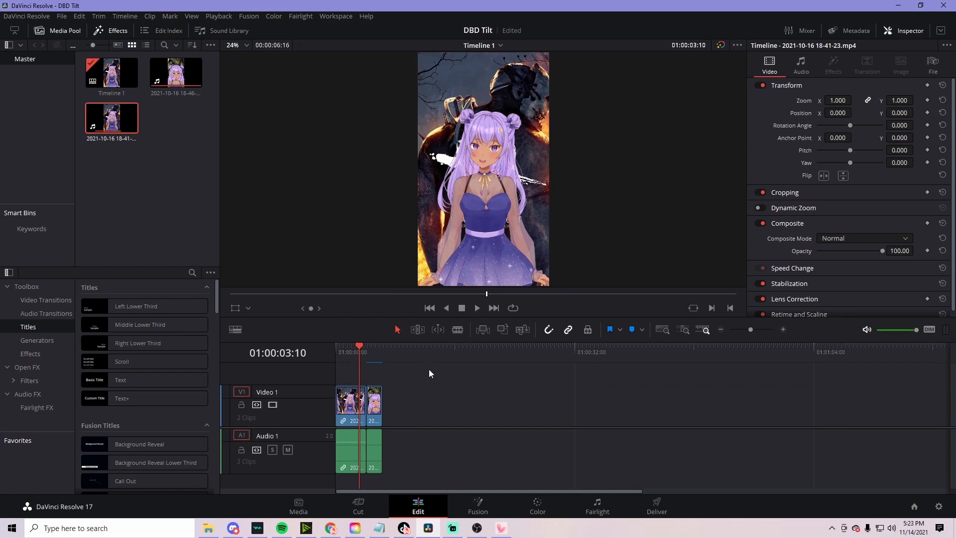
On the Deliver page, check render settings: 1080x1920, 60 fps H.264 MP4 to C:\Files\TikTok
left_click(658, 507)
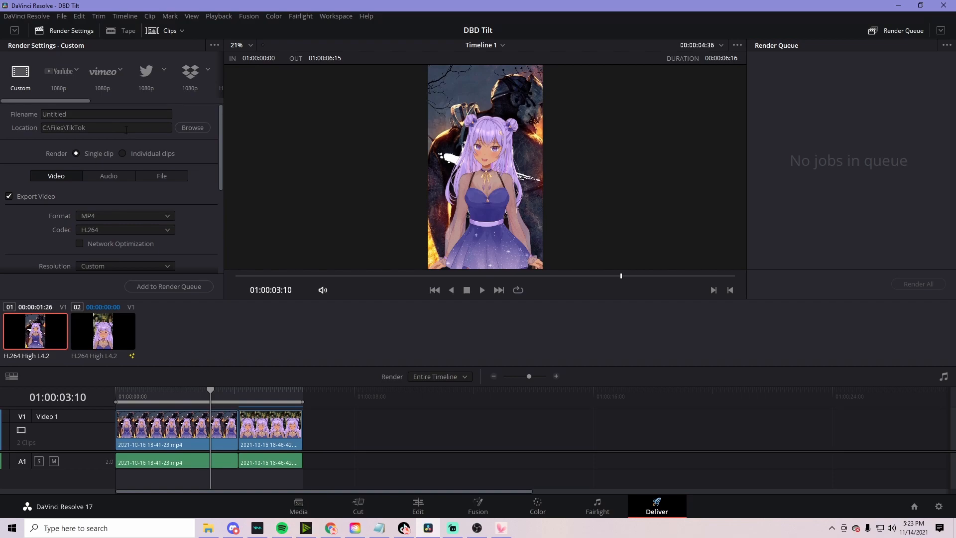
left_click_drag(219, 164, 222, 191)
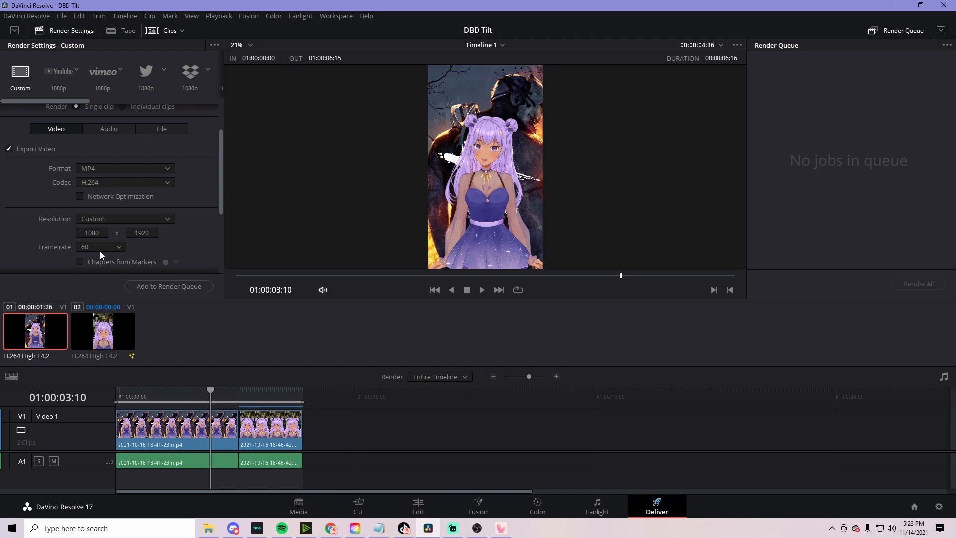
left_click_drag(79, 101, 58, 106)
Add the timeline export to the render queue
left_click(187, 287)
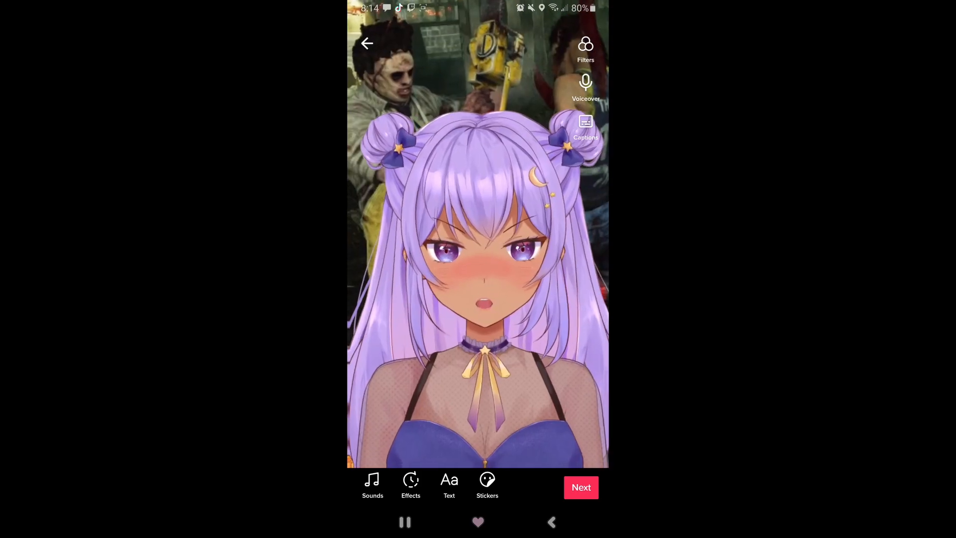
Pick the third saved 'original sound' from Favorites for the clip, then continue with Next
left_click(372, 482)
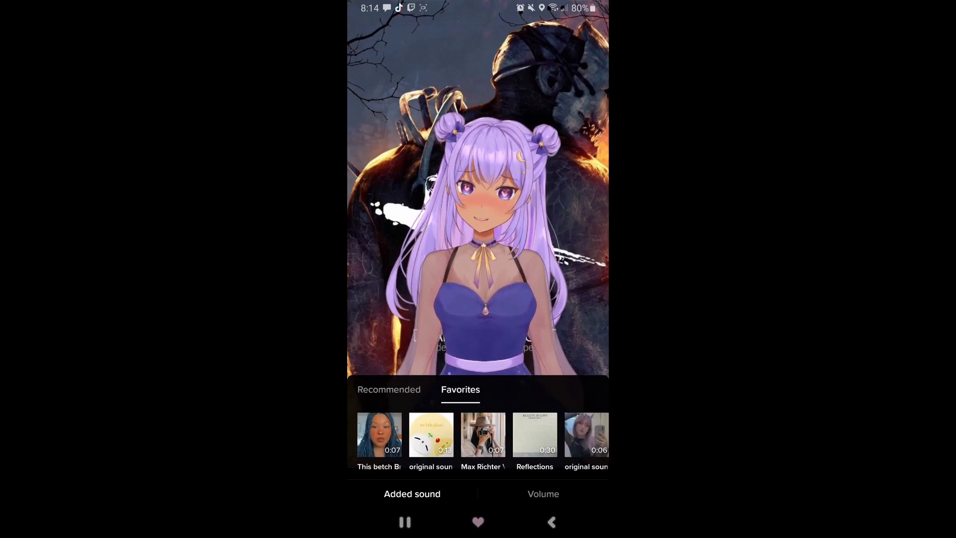
scroll(478, 441, "right", 5)
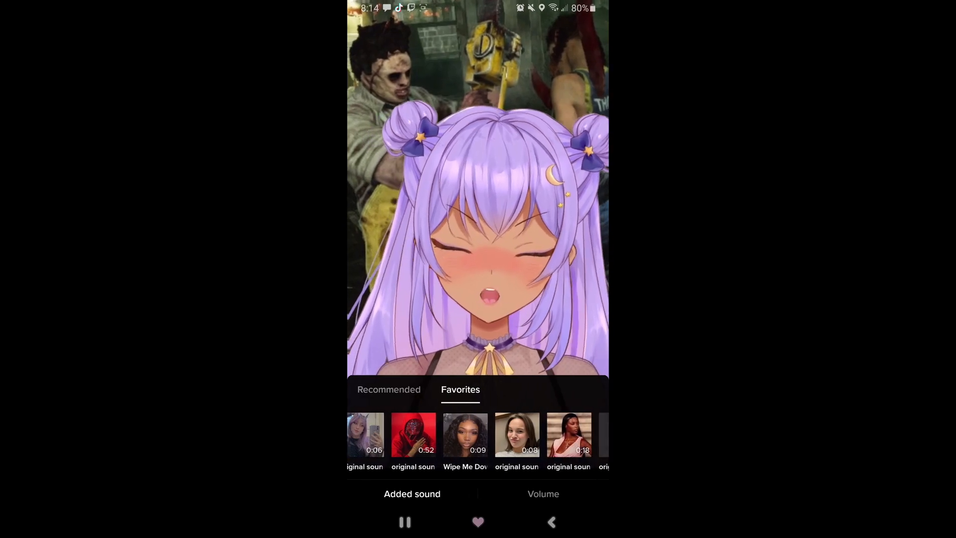
scroll(478, 440, "right", 3)
scroll(478, 441, "right", 1)
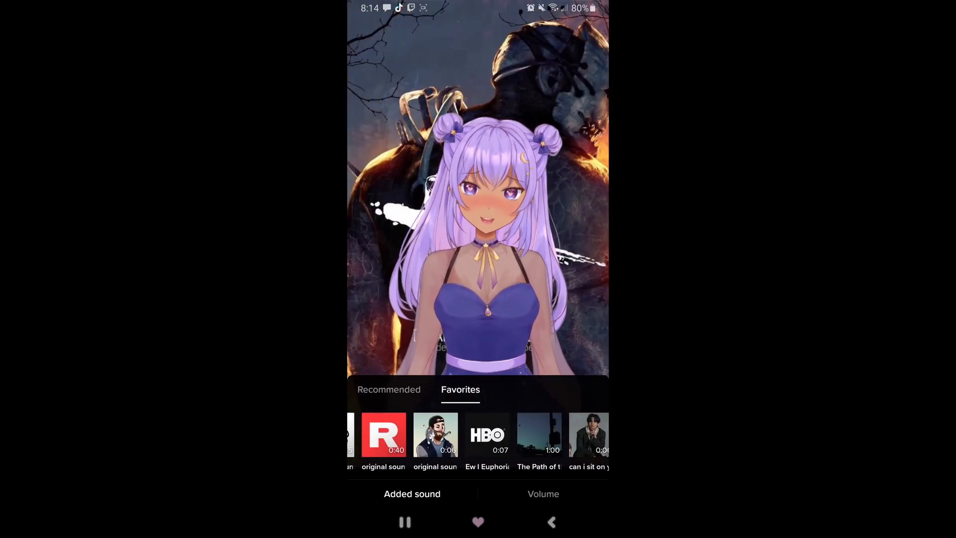
scroll(478, 440, "left", 1)
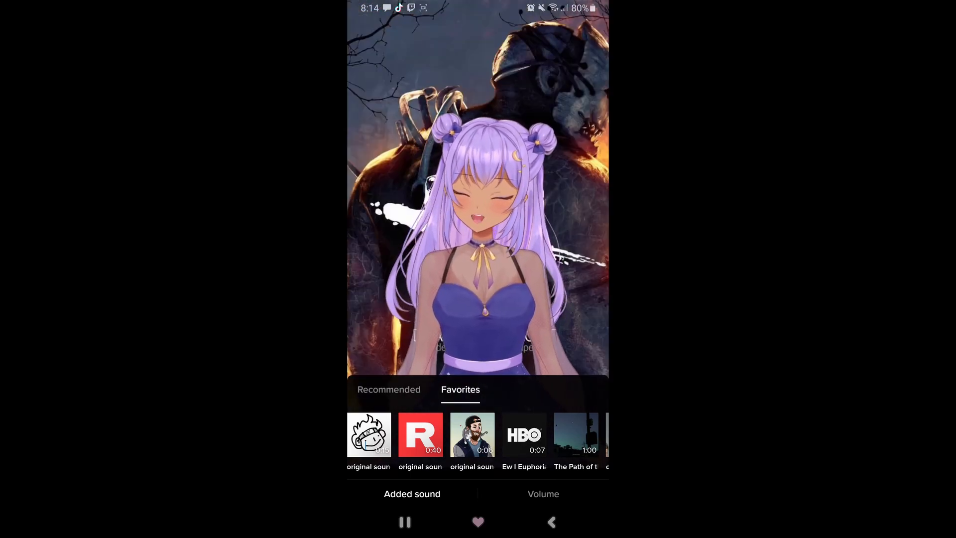
left_click(473, 435)
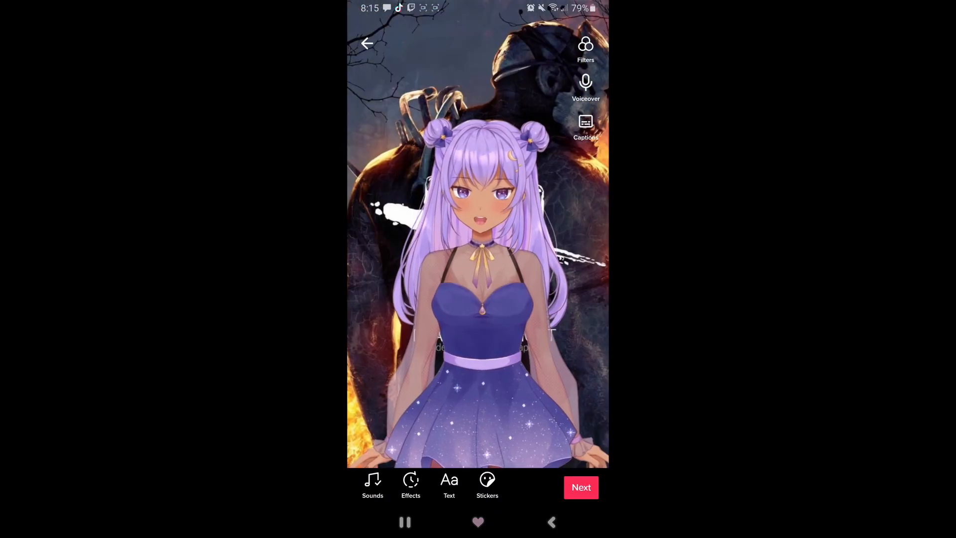
left_click(581, 486)
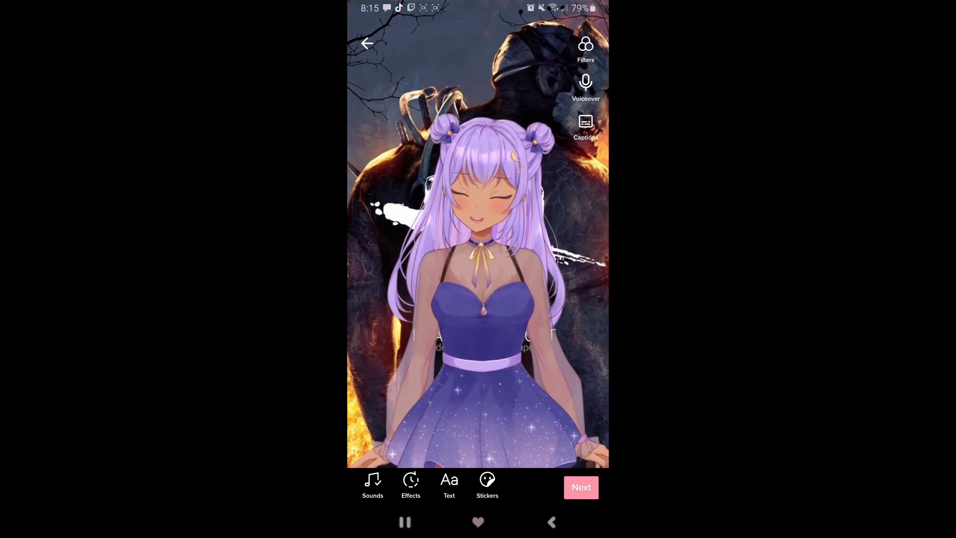